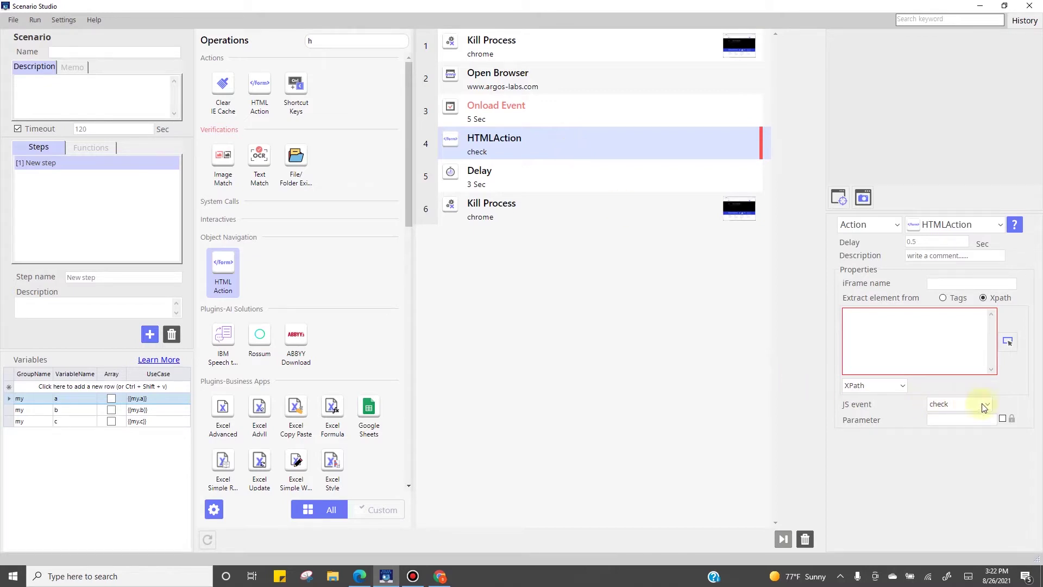
Step: Start the element picker for the HTMLAction step and choose to install the ARGOS DOM extension
{"action": "left_click", "coordinate": [1008, 343]}
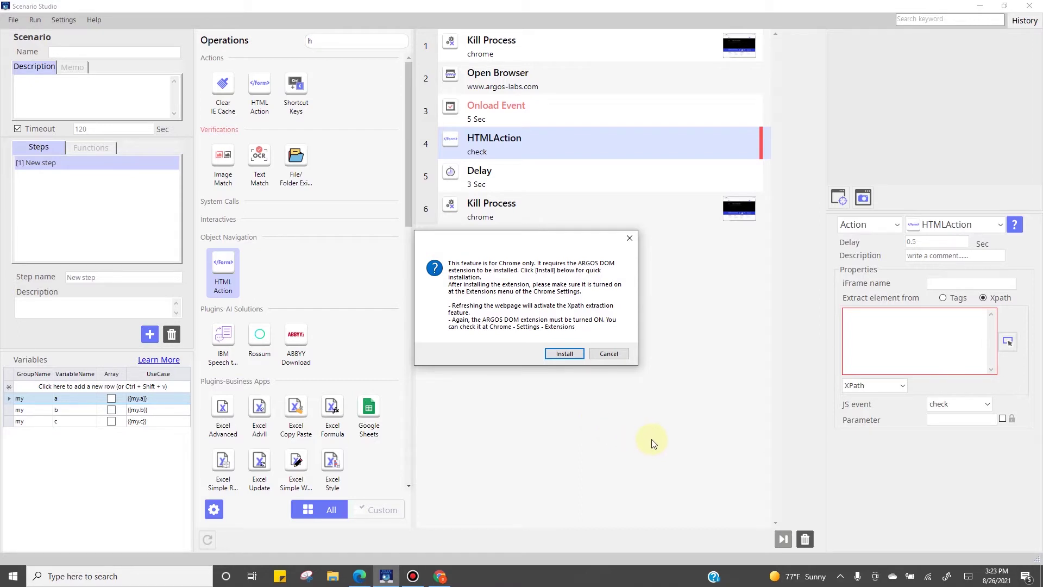
{"action": "left_click", "coordinate": [559, 355]}
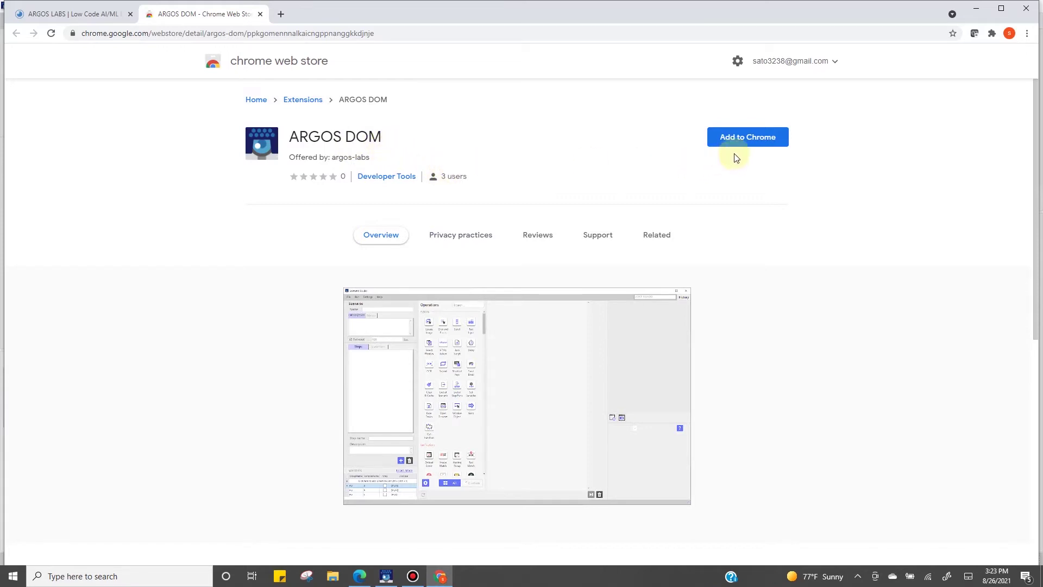
Step: Add the ARGOS DOM extension to Chrome, confirm it, and dismiss the added notice
{"action": "left_click", "coordinate": [754, 138]}
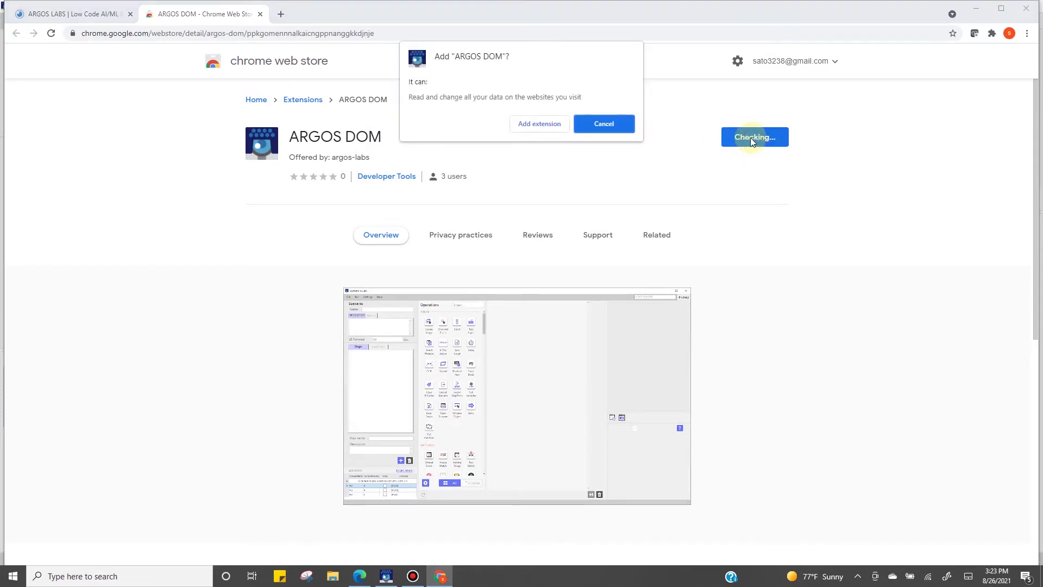
{"action": "left_click", "coordinate": [542, 125]}
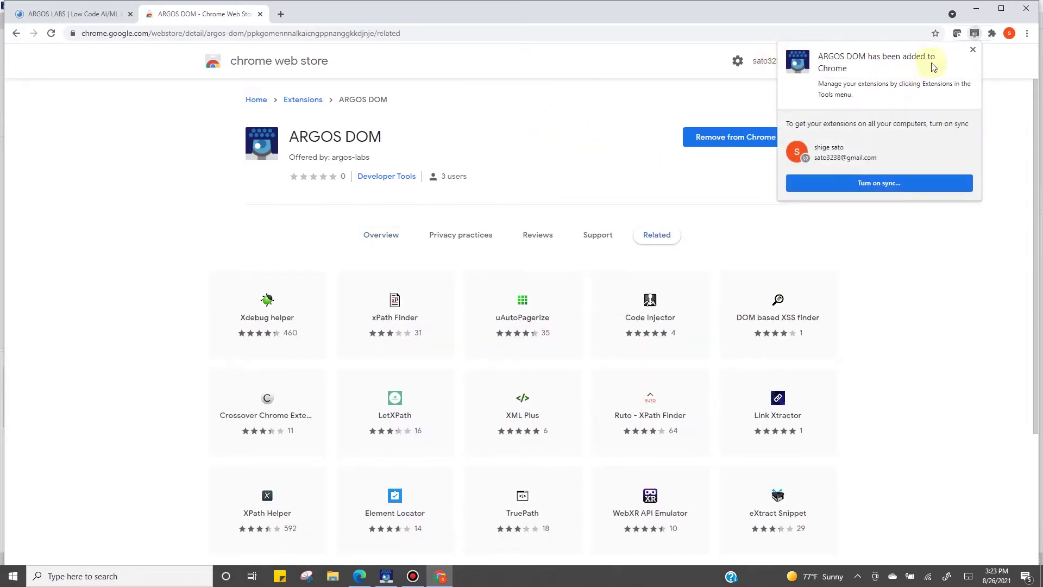
{"action": "left_click", "coordinate": [974, 51]}
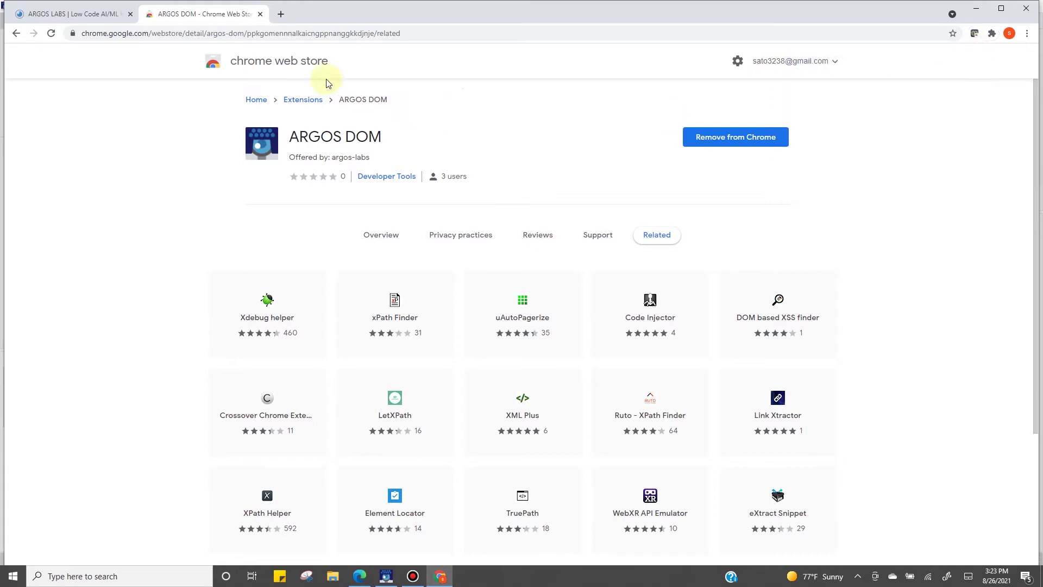
Step: Close and relaunch Chrome, reopen argos-labs.com, and return to Scenario Studio
{"action": "left_click", "coordinate": [261, 14]}
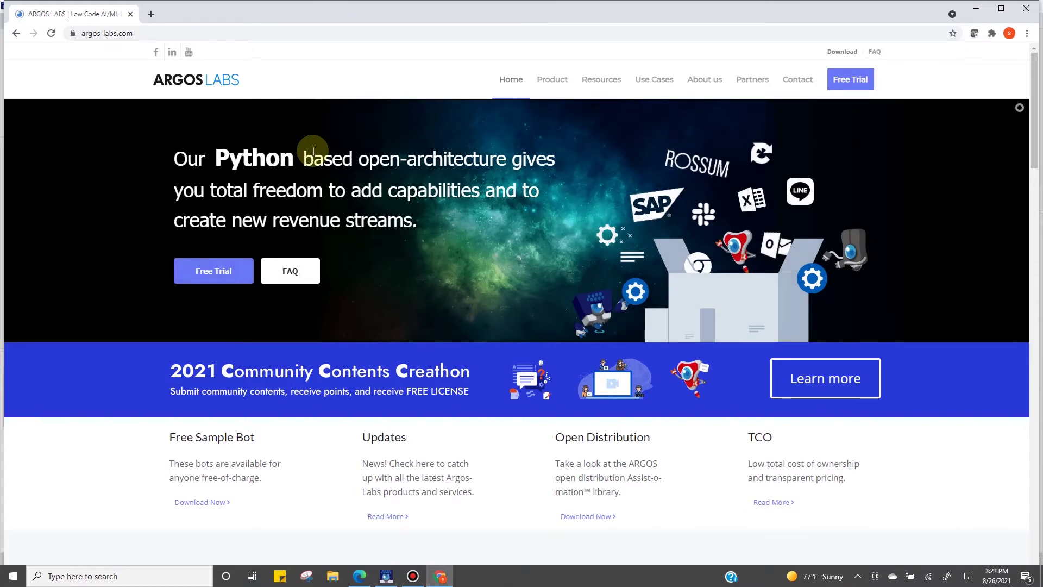
{"action": "left_click", "coordinate": [1025, 9]}
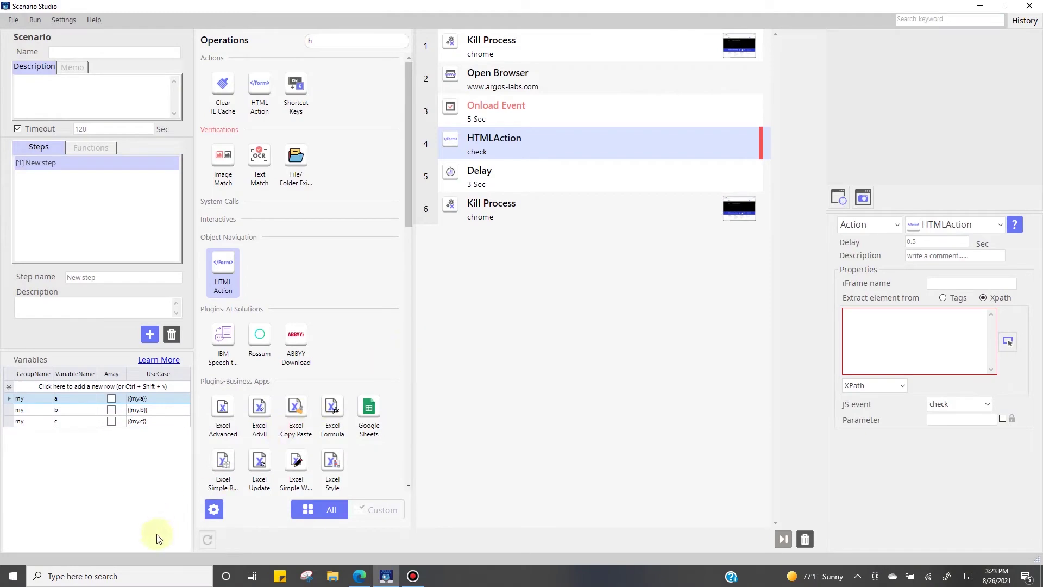
{"action": "left_click", "coordinate": [141, 574]}
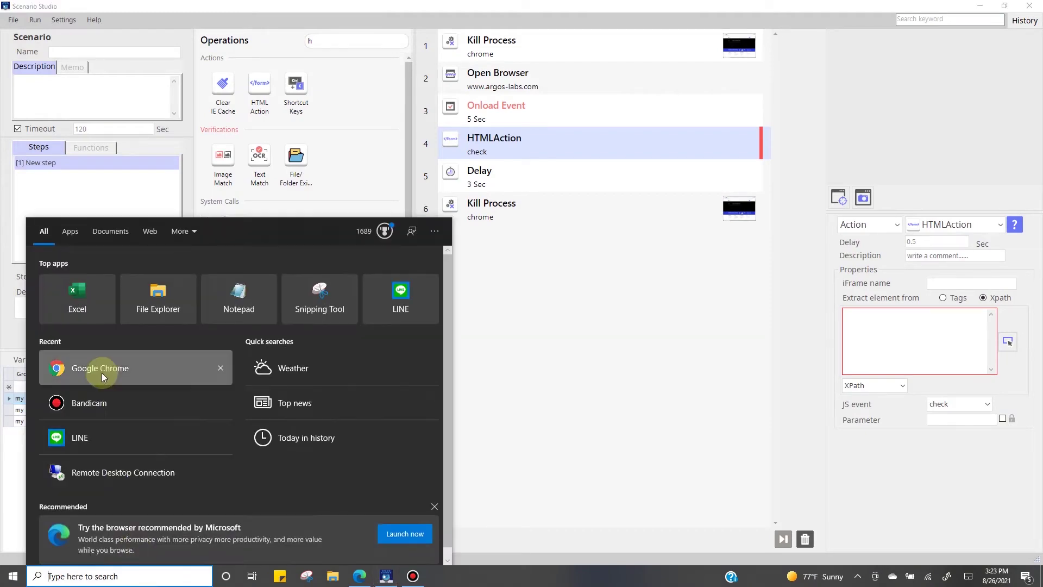
{"action": "left_click", "coordinate": [101, 373]}
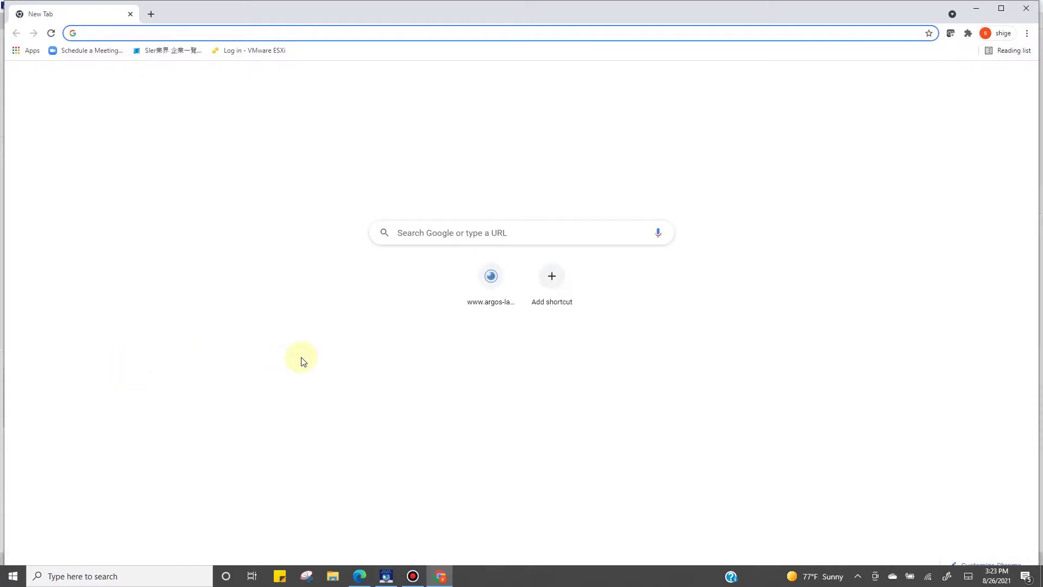
{"action": "left_click", "coordinate": [491, 282]}
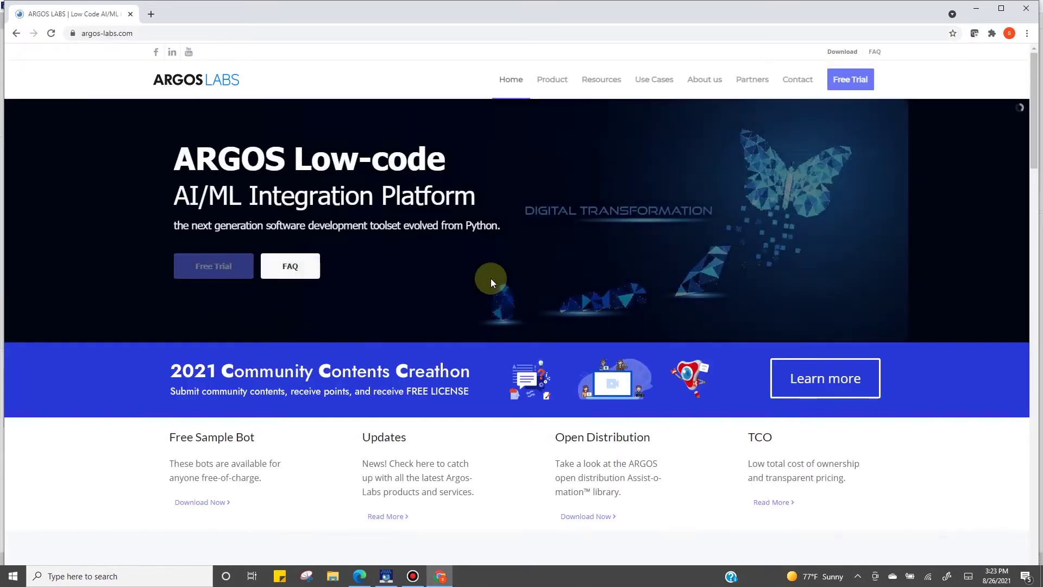
{"action": "left_click", "coordinate": [385, 578]}
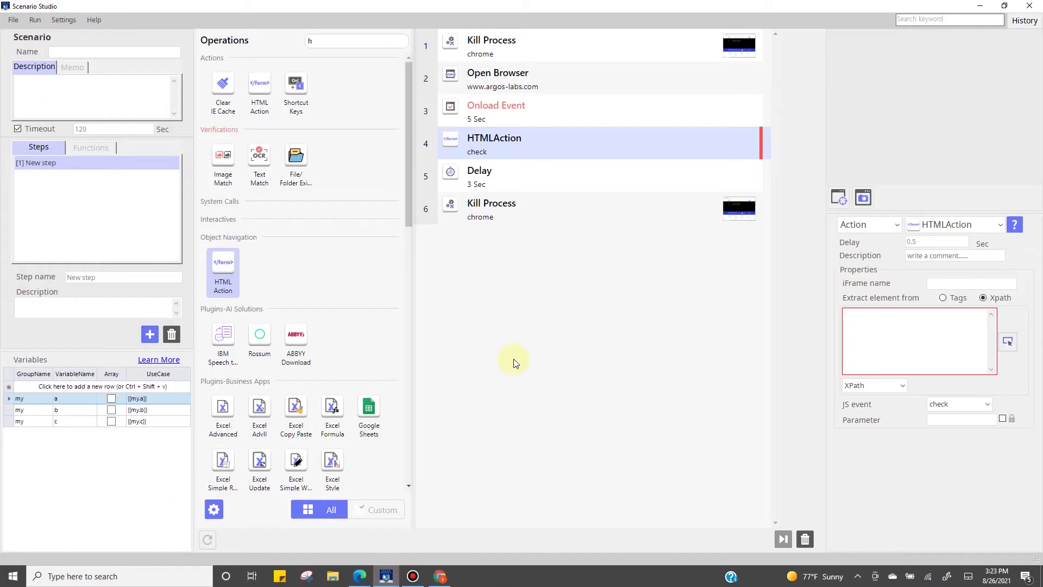
Step: Pick the 'Learn more' button in the Community Contents banner as the step's target element
{"action": "left_click", "coordinate": [1008, 342]}
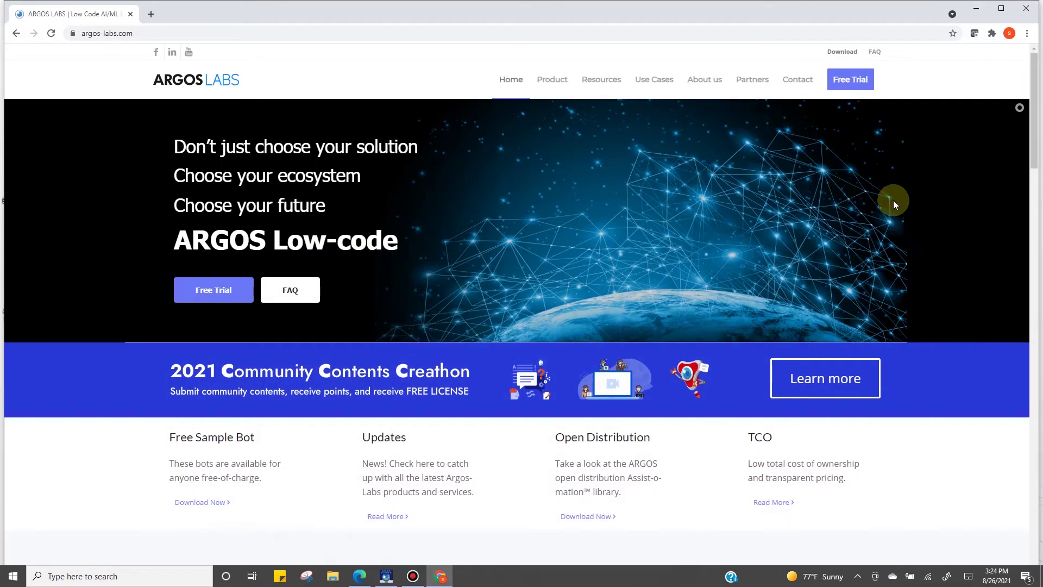
{"action": "left_click", "coordinate": [798, 80]}
{"action": "left_click", "coordinate": [749, 80]}
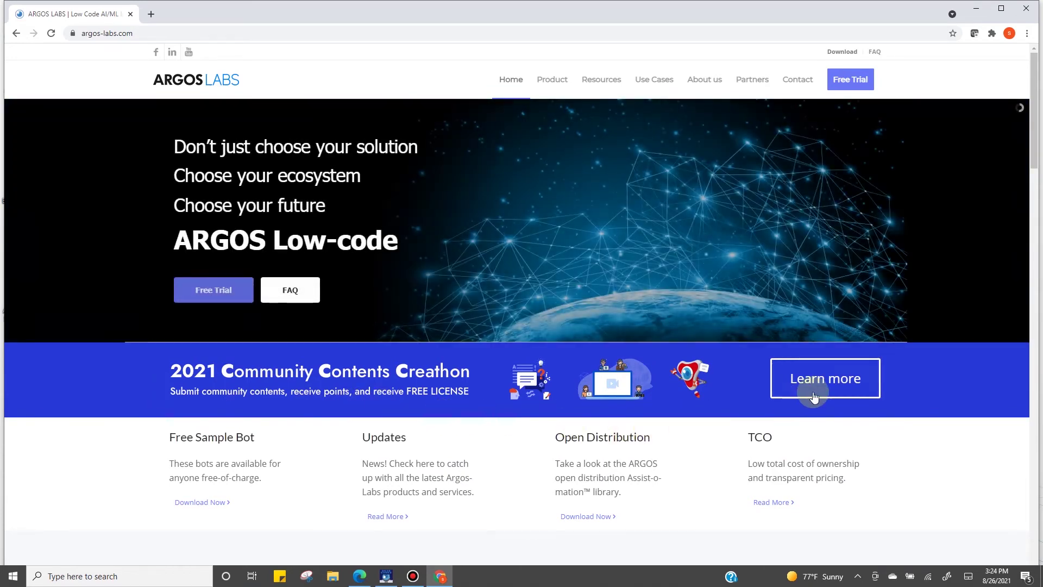
{"action": "left_click", "coordinate": [829, 383]}
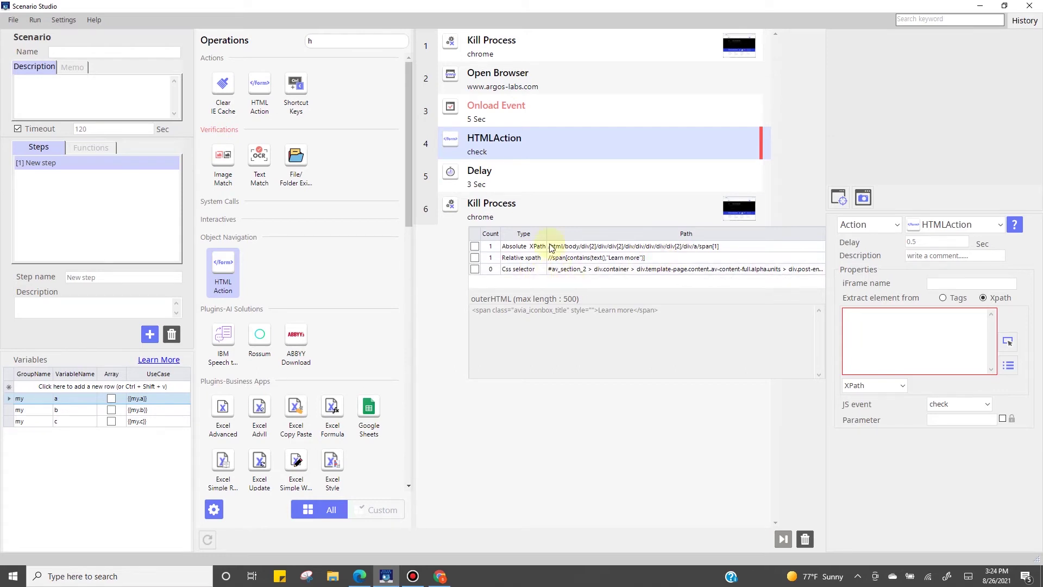
Step: Use the relative XPath for 'Learn more' and set the JS event to click
{"action": "left_click", "coordinate": [475, 256]}
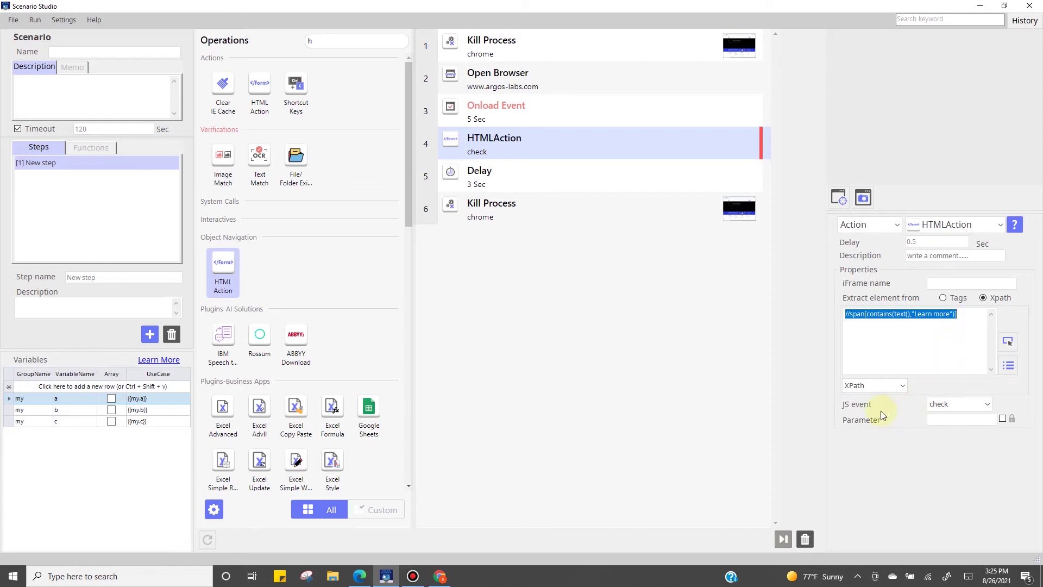
{"action": "left_click", "coordinate": [957, 404]}
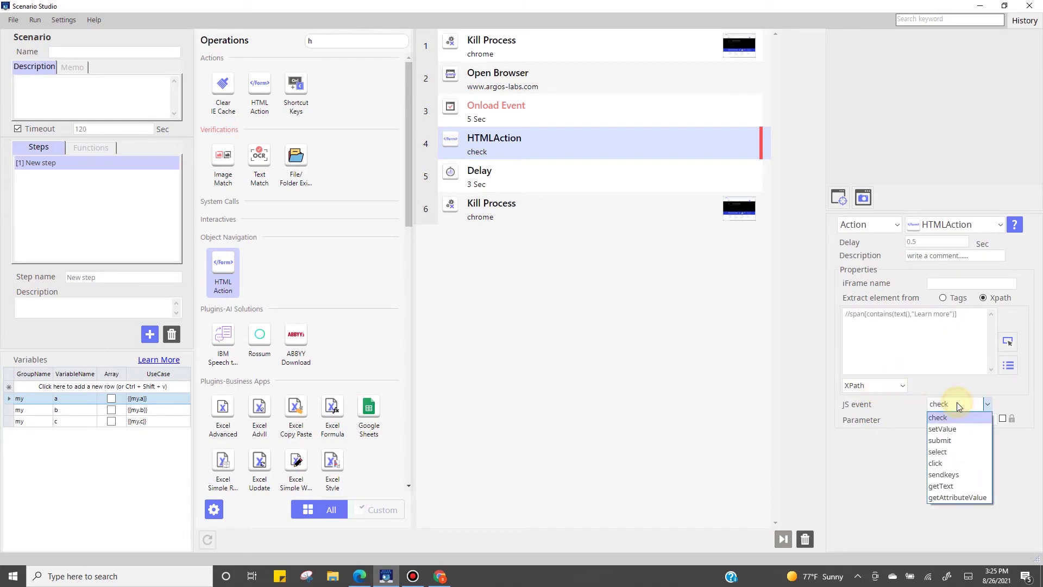
{"action": "left_click", "coordinate": [946, 463]}
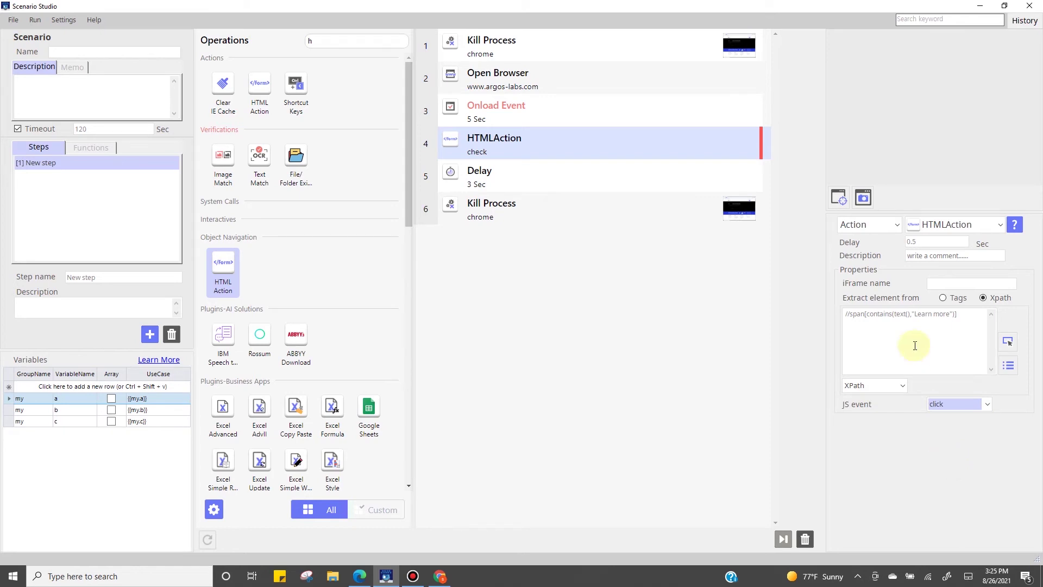
{"action": "left_click", "coordinate": [1007, 369]}
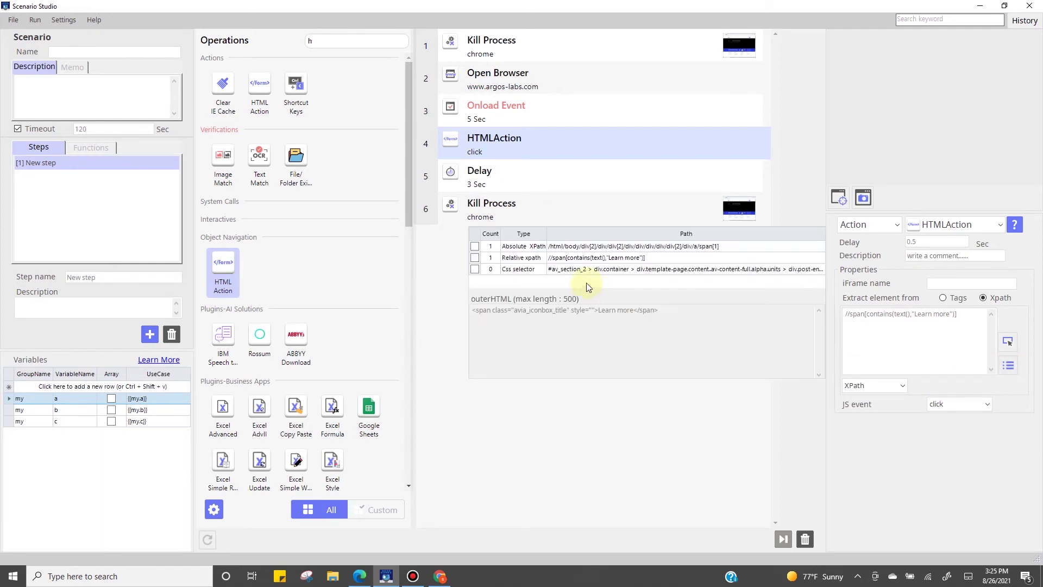
{"action": "left_click", "coordinate": [475, 258]}
{"action": "left_click", "coordinate": [878, 356]}
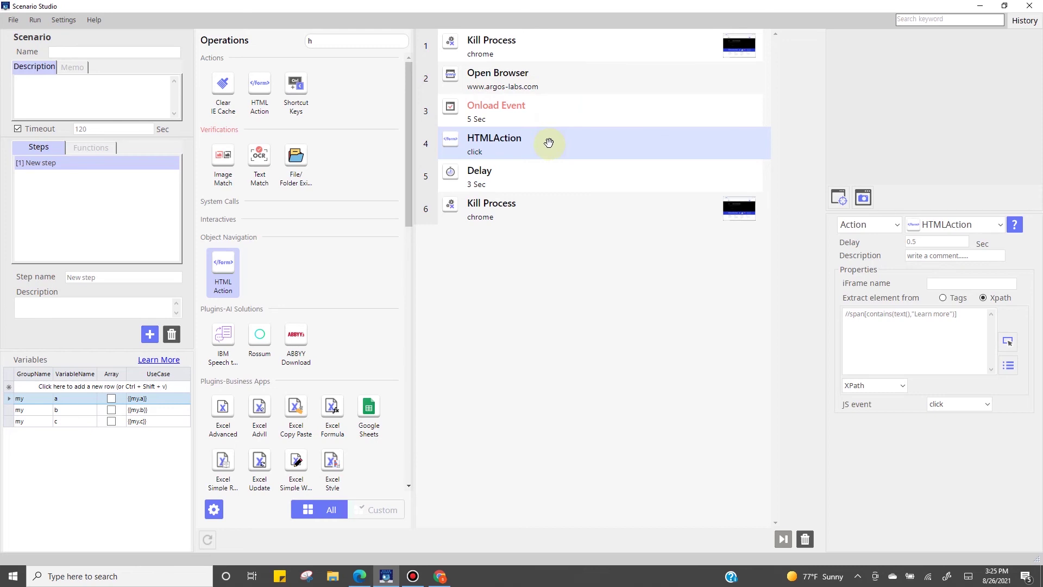
Step: Test-run from operation 1 to end of step until finished, then select the HTMLAction step
{"action": "right_click", "coordinate": [547, 43]}
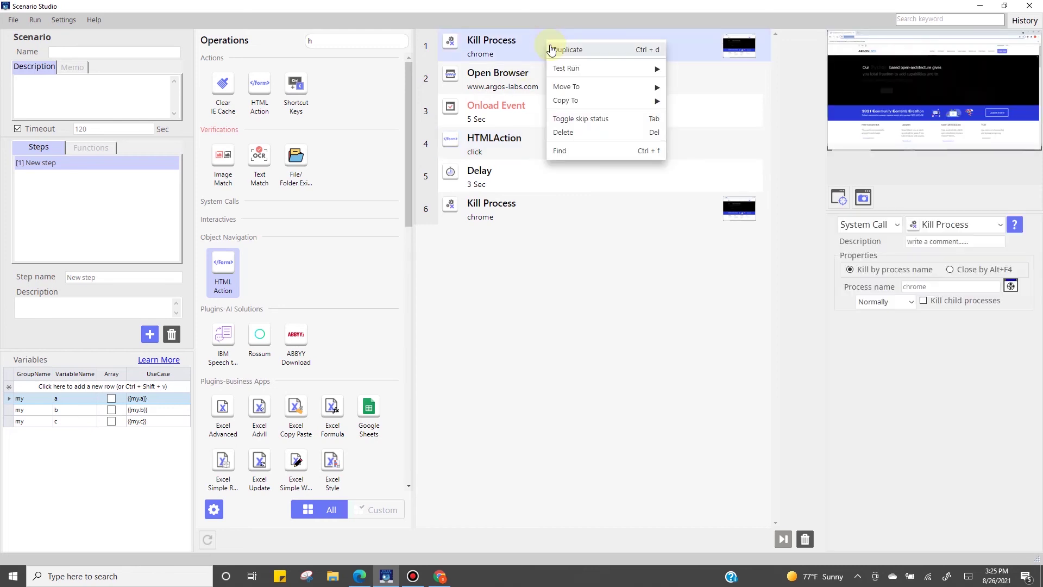
{"action": "mouse_move", "coordinate": [603, 68]}
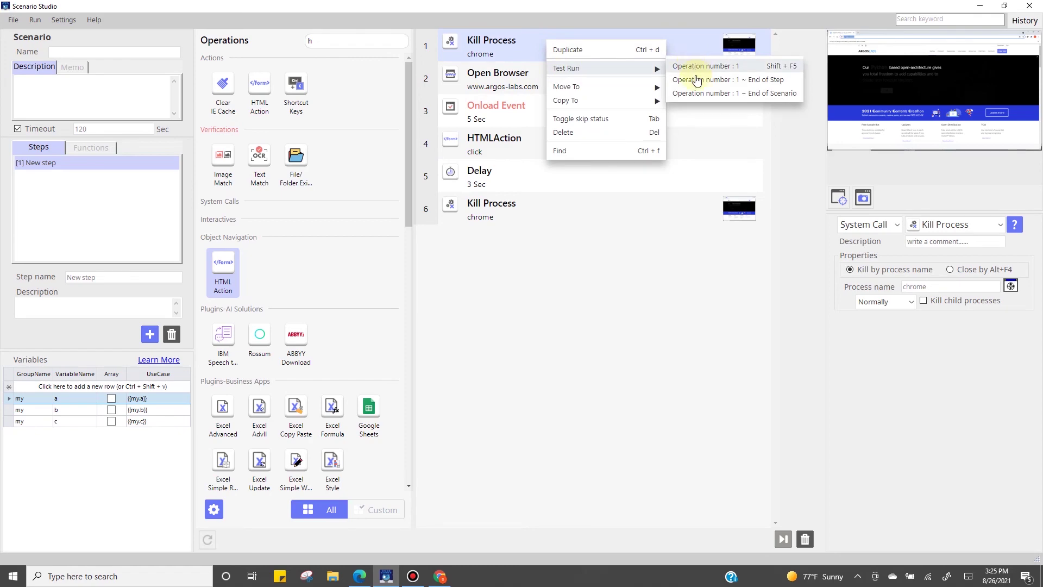
{"action": "left_click", "coordinate": [696, 81]}
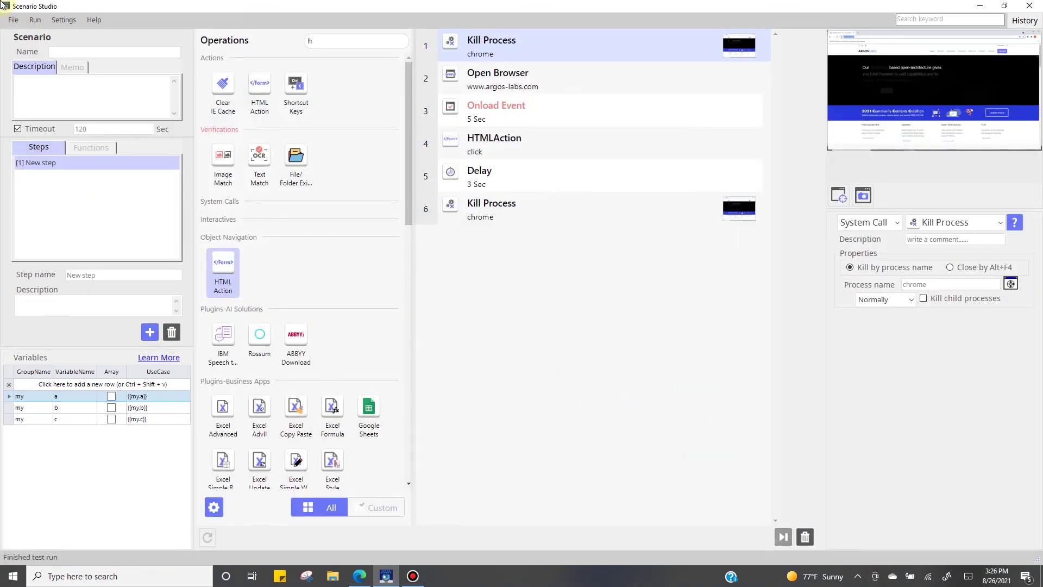
{"action": "left_click", "coordinate": [540, 145]}
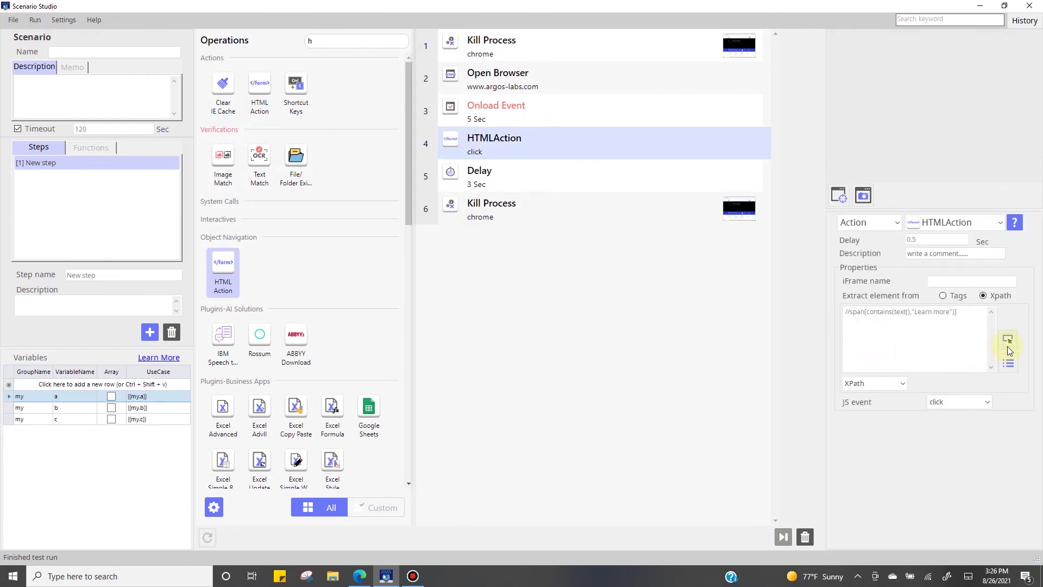